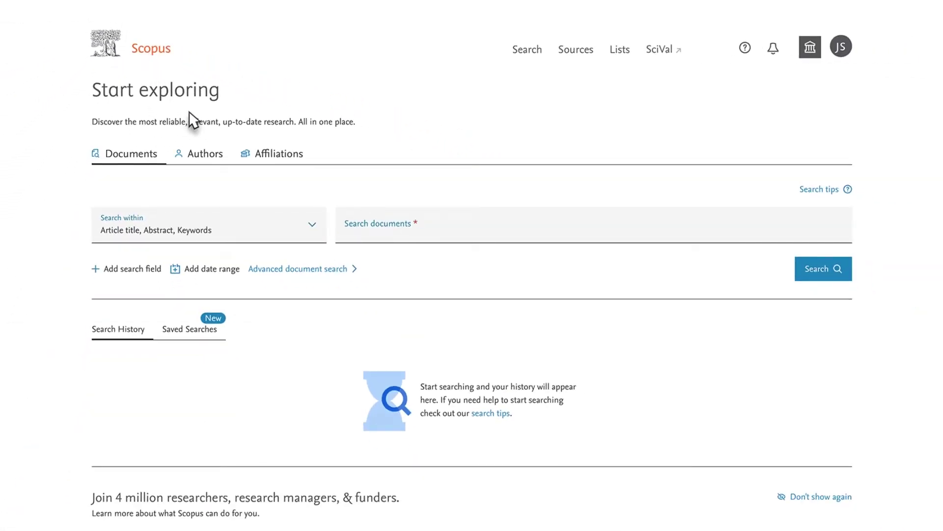
- Enter 'pancreatitis' as the search term, keeping the Article title, Abstract, Keywords field
click(368, 240)
text(pancre)
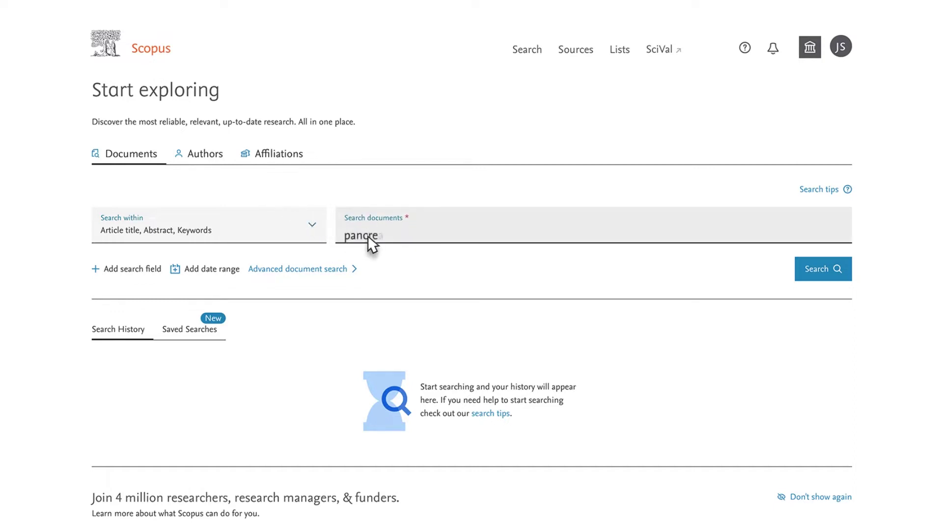
text(atitis)
click(316, 230)
key(Down)
key(Down)
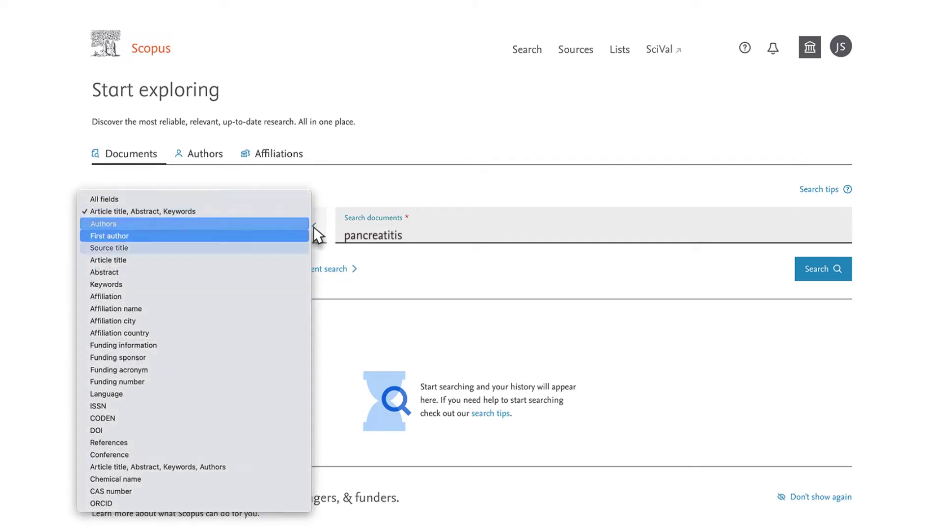
key(Down)
key(Down)
key(Down)
key(Down)
key(Down)
key(Down)
key(Down)
key(Down)
key(Down)
key(Down)
key(Down)
key(Down)
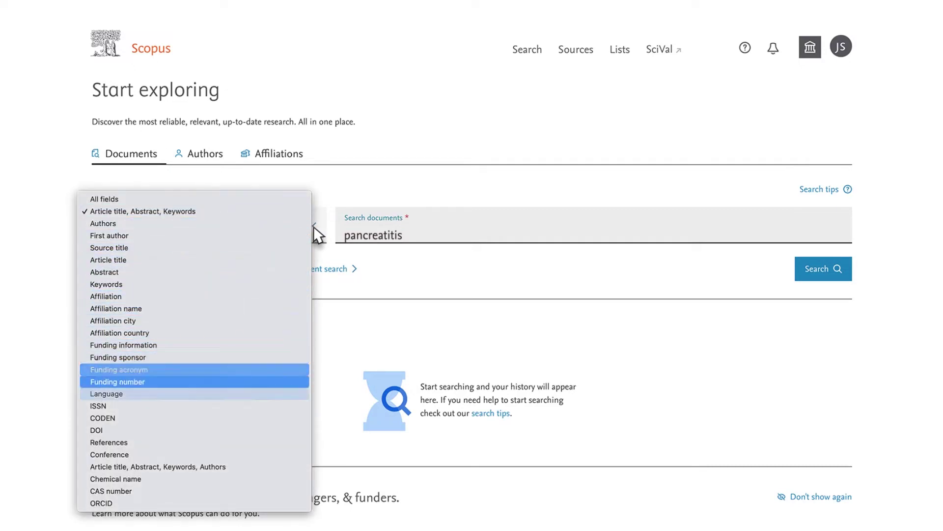
key(Down)
key(Down)
key(Down)
key(Down)
key(Down)
key(Down)
key(Down)
key(Down)
key(Down)
key(Down)
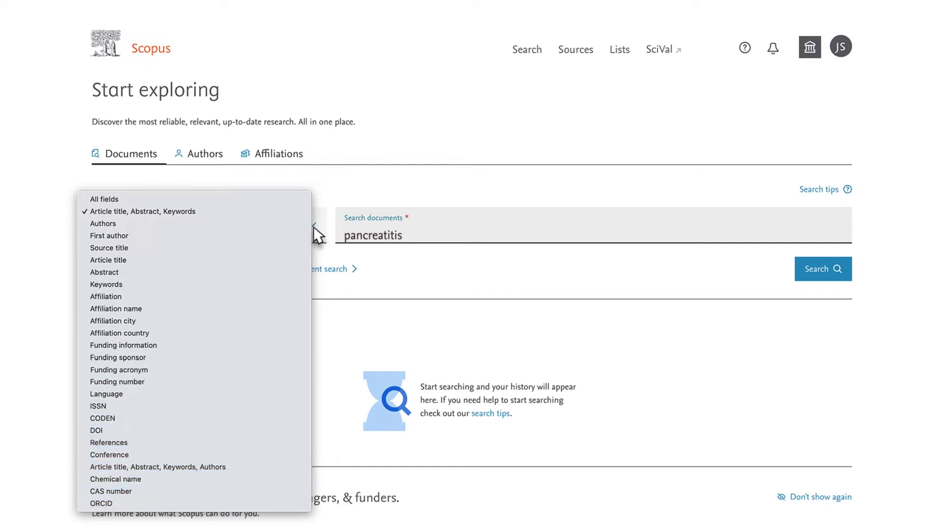
key(Escape)
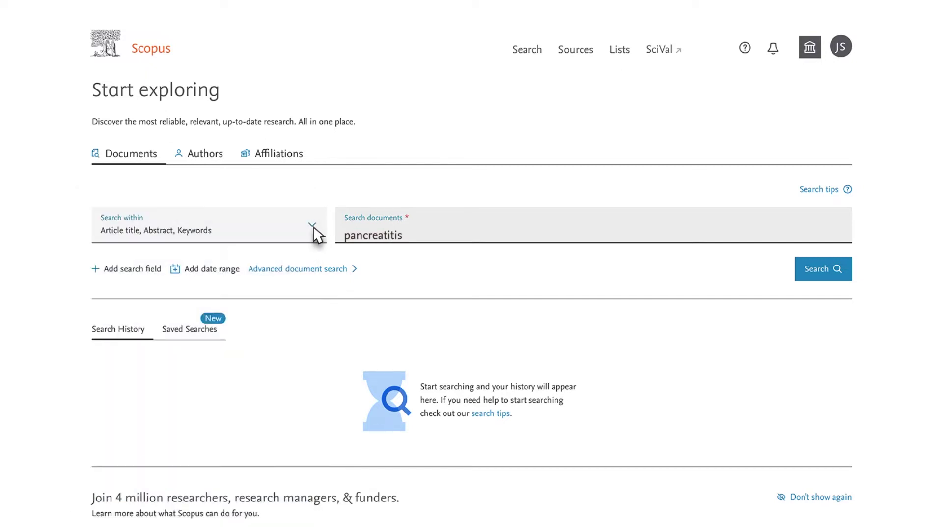
- Move the pancreatitis query into advanced search and append AND, checking Affiliation field codes
click(306, 273)
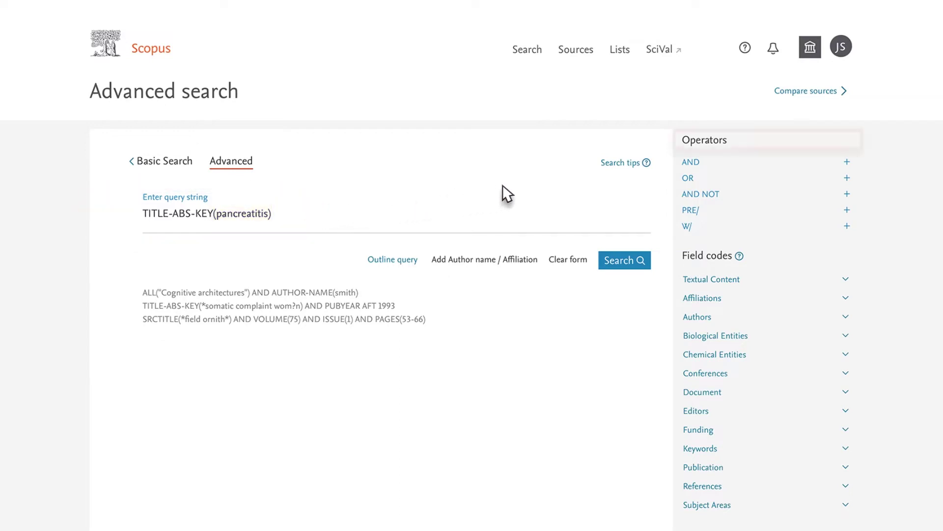
mouse_move(691, 162)
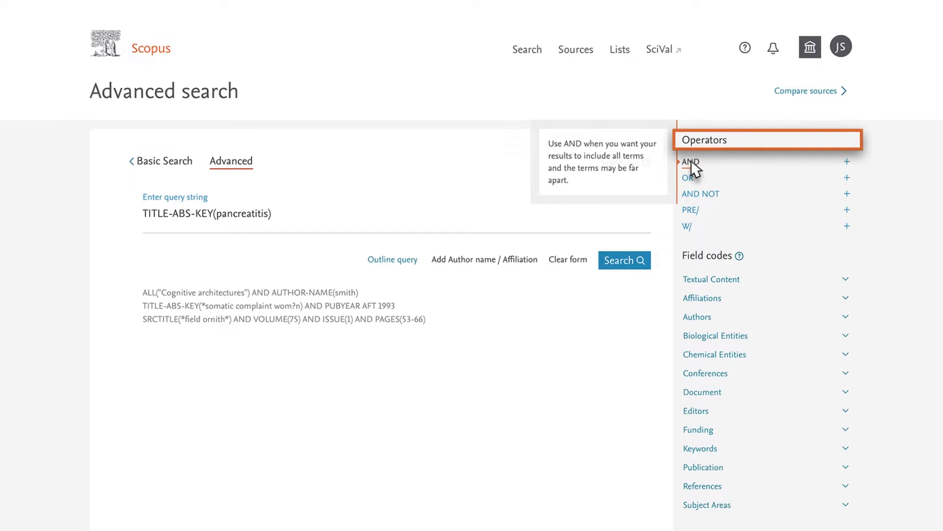
click(846, 162)
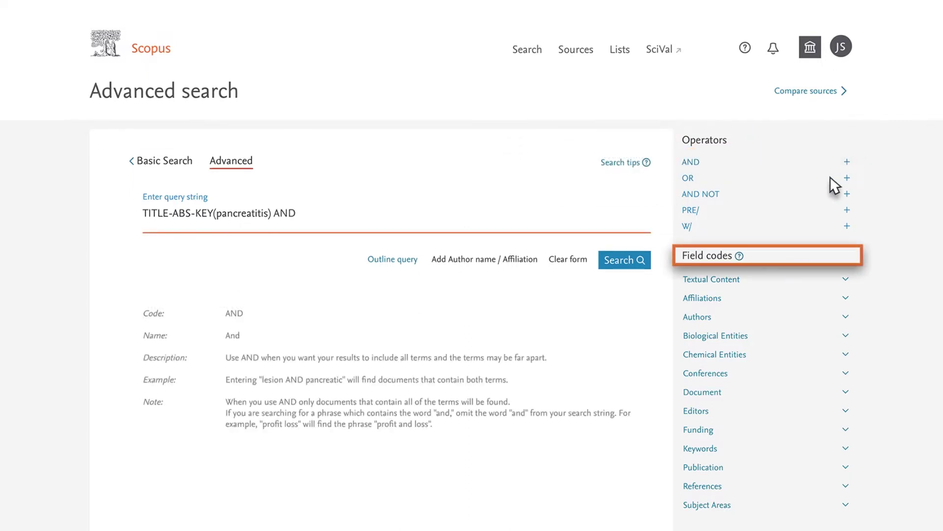
click(702, 298)
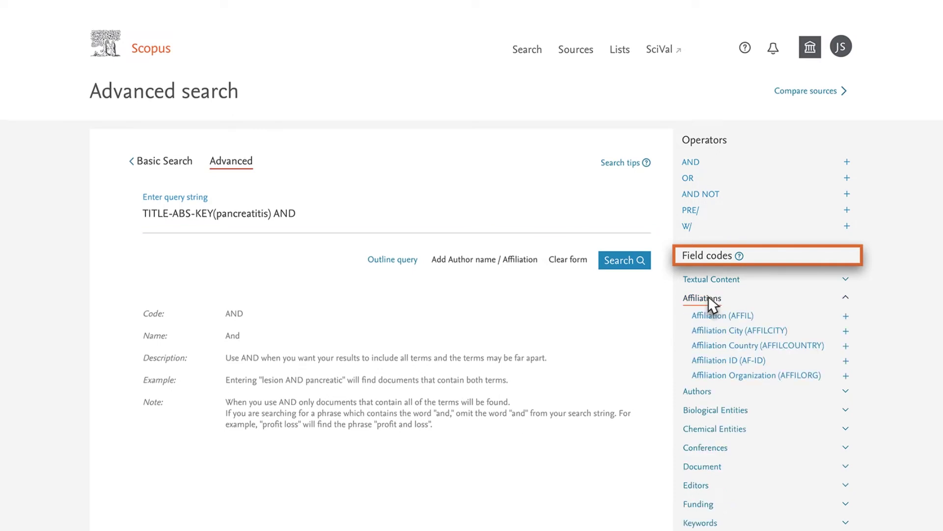
click(712, 346)
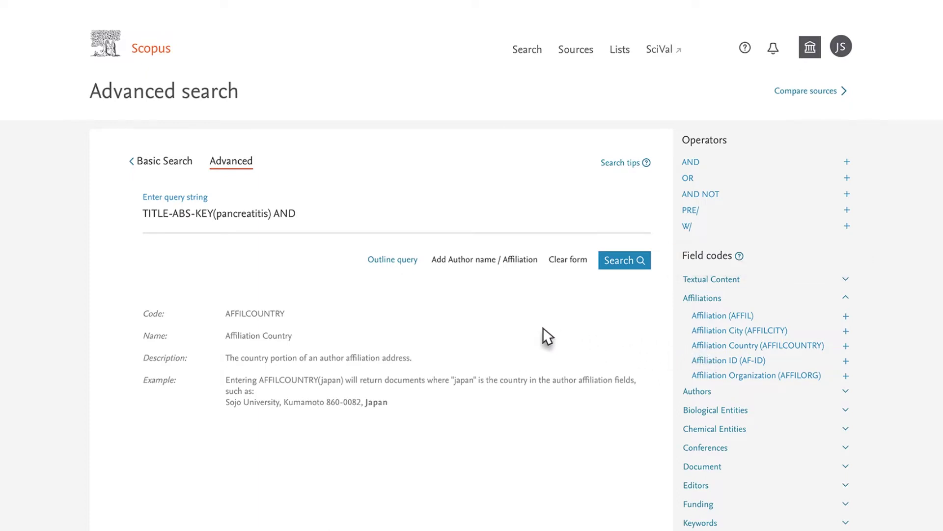
click(307, 221)
text(Aff)
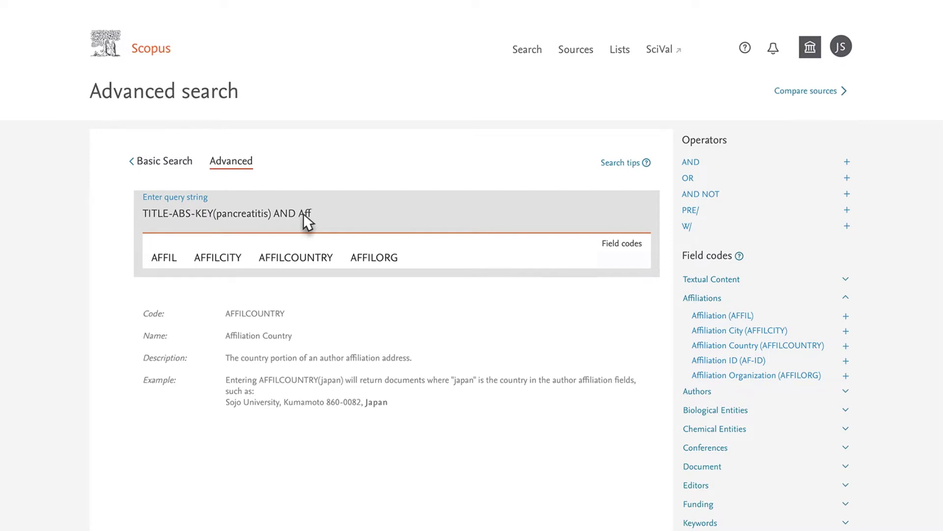
click(361, 244)
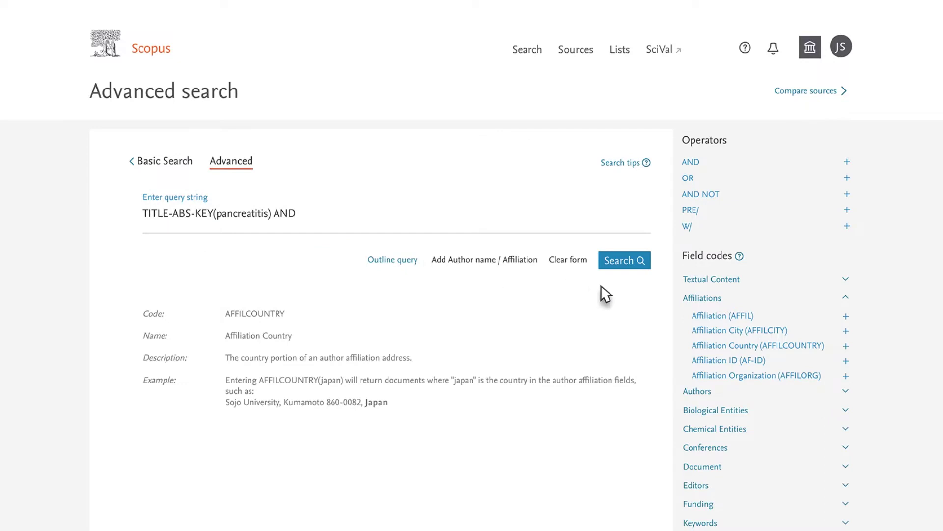
click(845, 298)
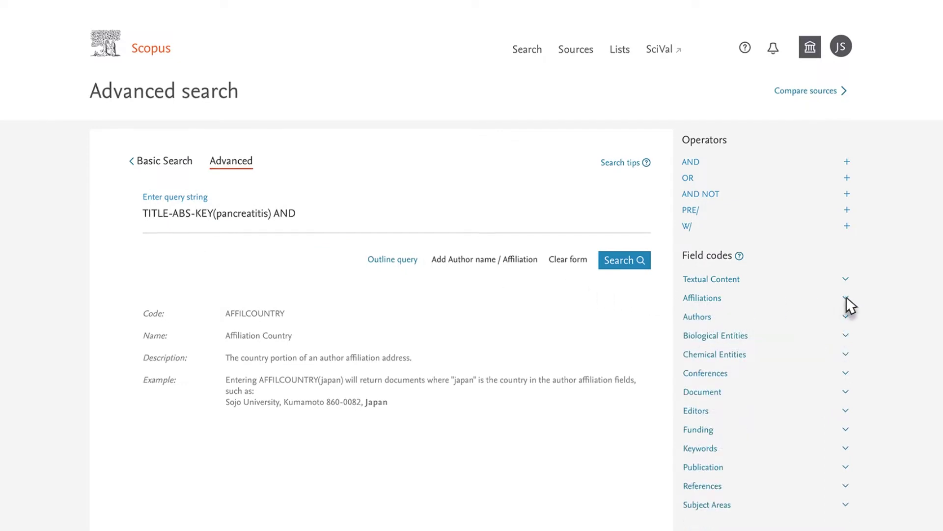
scroll(850, 305, down, 5)
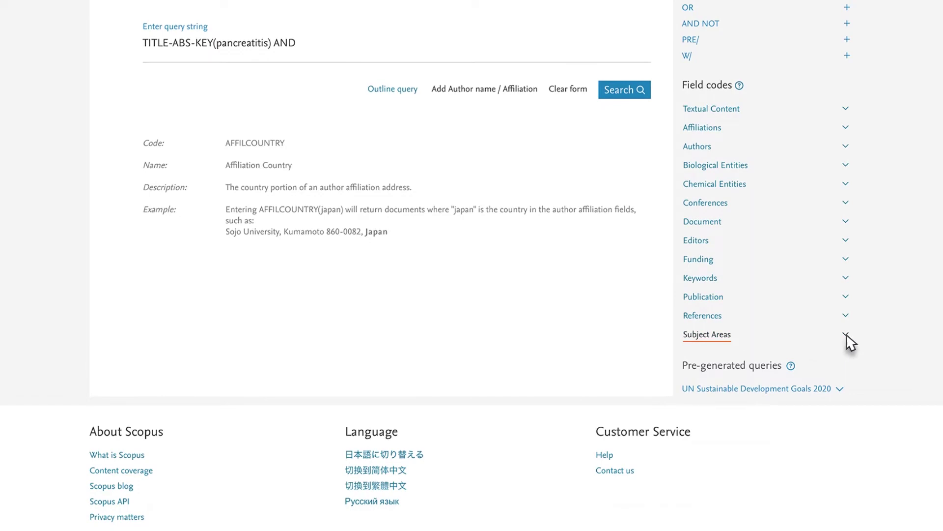
- Add SUBJAREA(vete) from Health Sciences to the query and run it, returning 1,542 documents
click(847, 337)
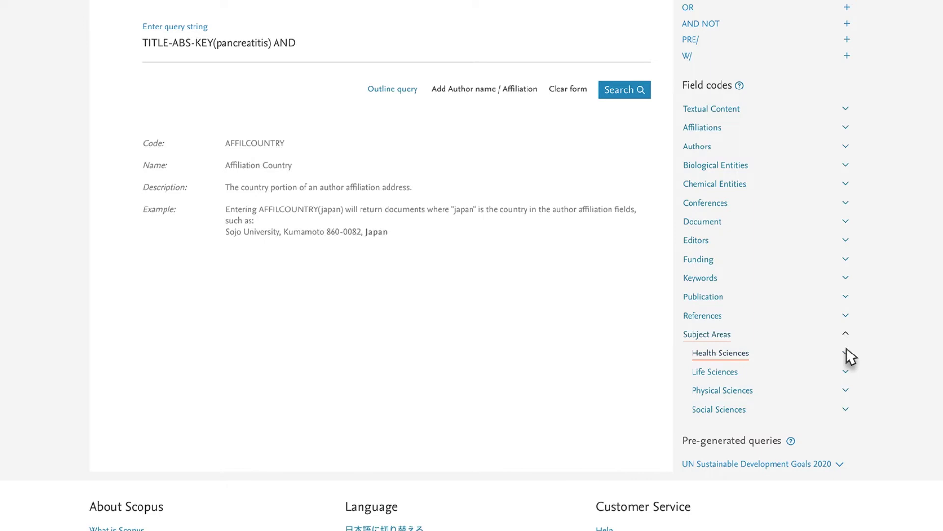
click(847, 352)
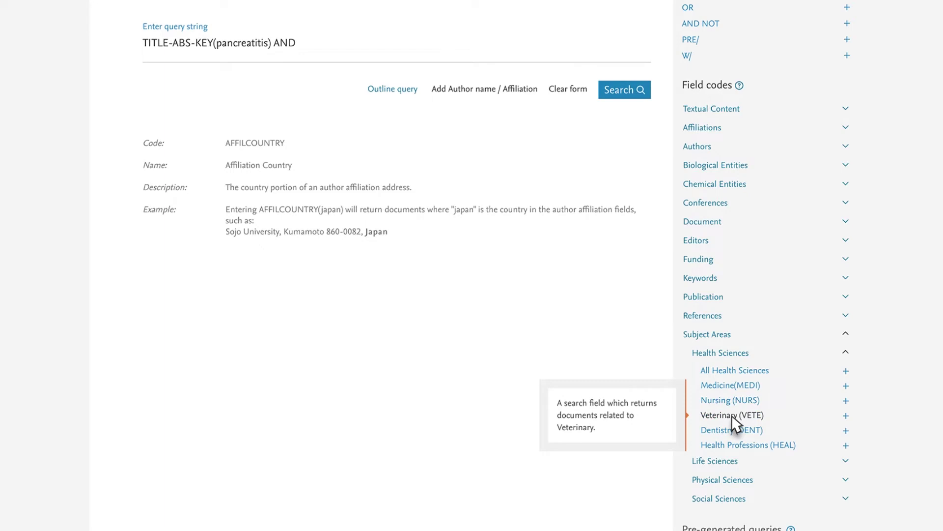
click(719, 415)
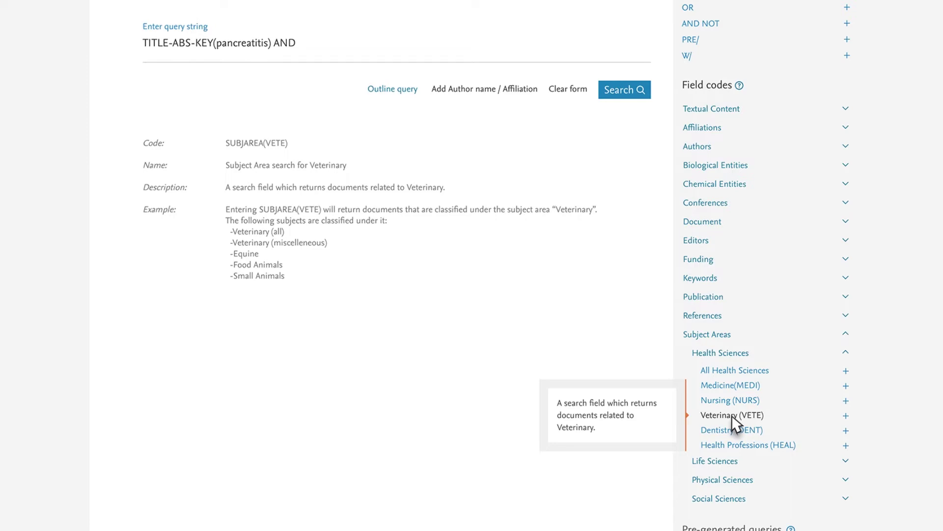
click(846, 417)
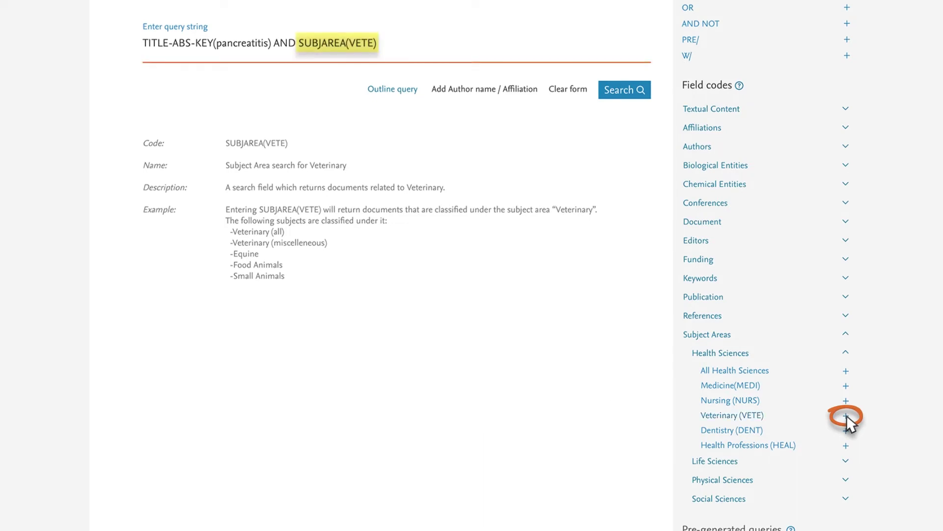
scroll(847, 415, up, 4)
scroll(736, 367, up, 2)
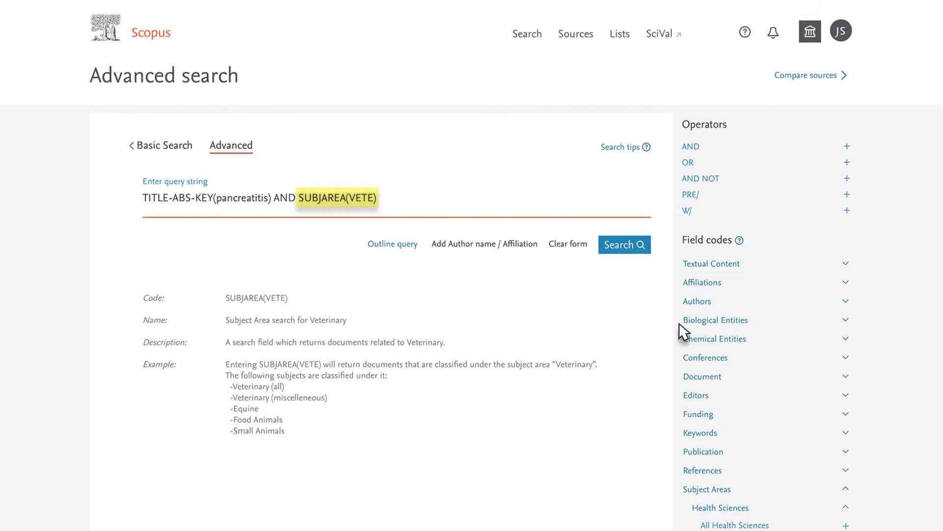
click(626, 260)
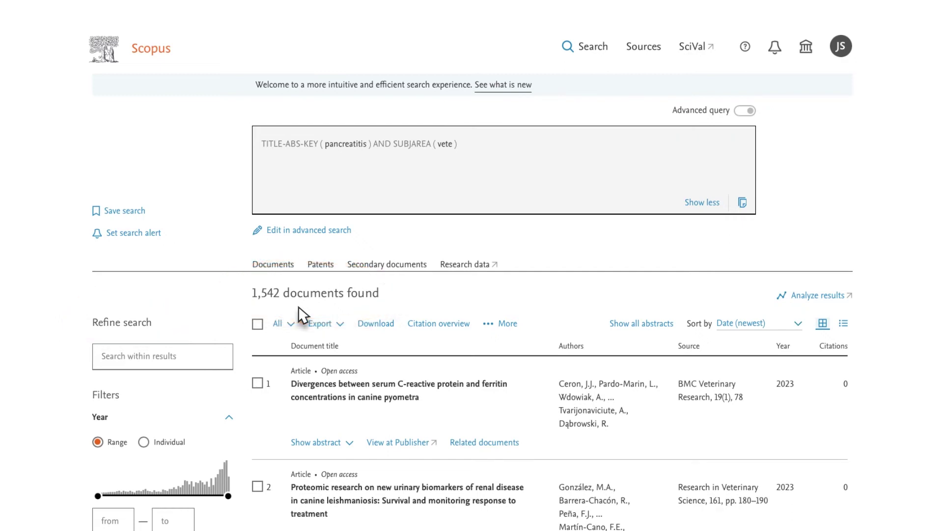
scroll(301, 313, down, 4)
scroll(226, 253, down, 3)
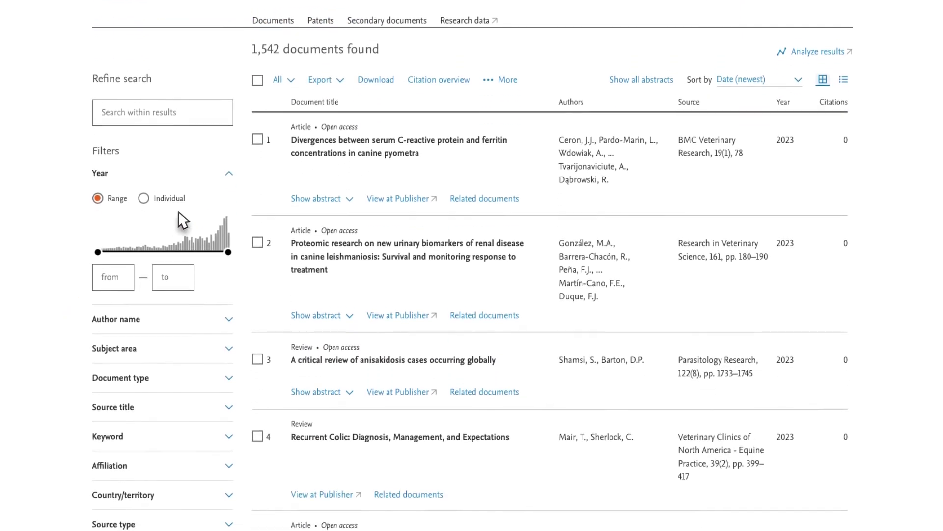
scroll(185, 222, down, 3)
- Limit the results to publication years 2022–2023
click(123, 171)
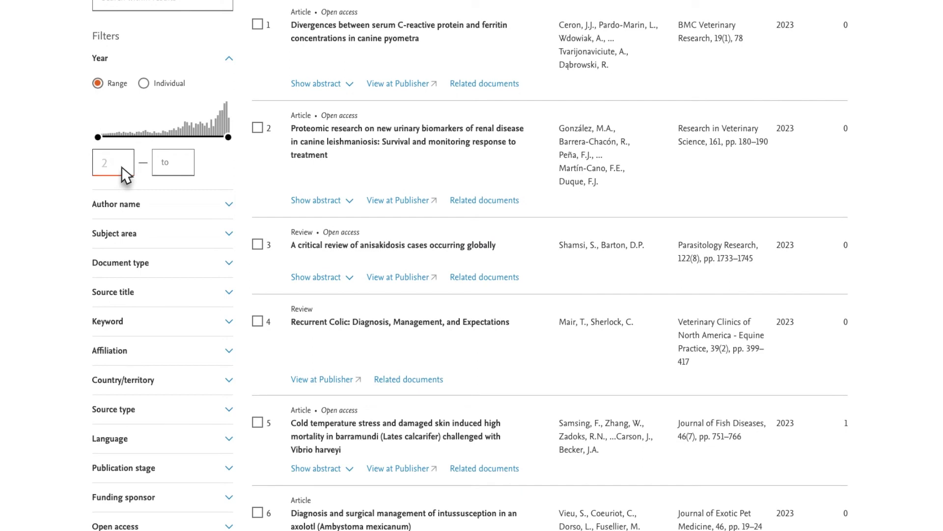
text(2022)
click(181, 174)
text(2023)
click(212, 163)
scroll(222, 221, down, 4)
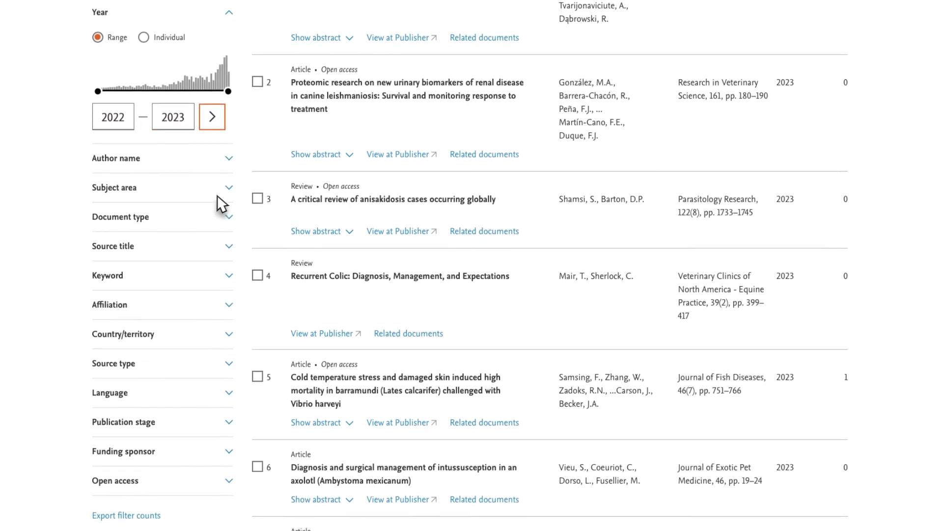
- Restrict the source type to Journal, leaving 183 documents
click(229, 262)
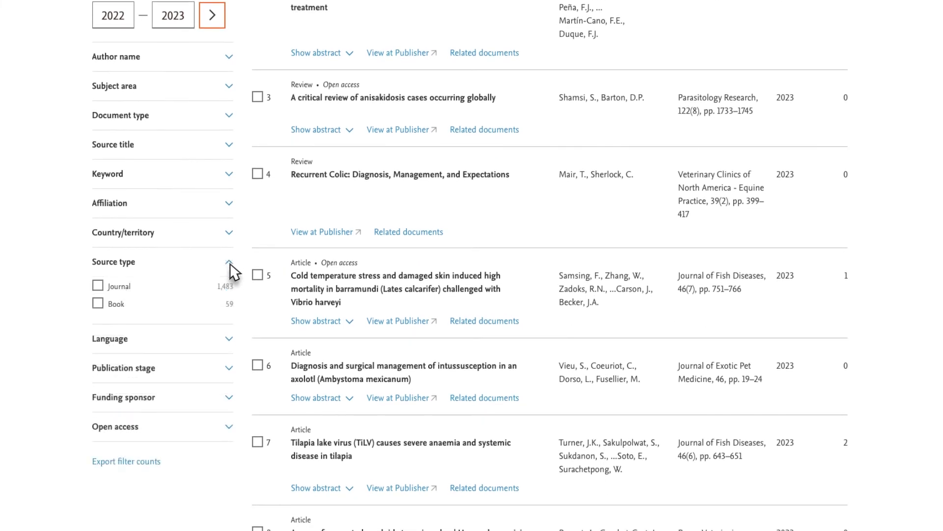
click(98, 286)
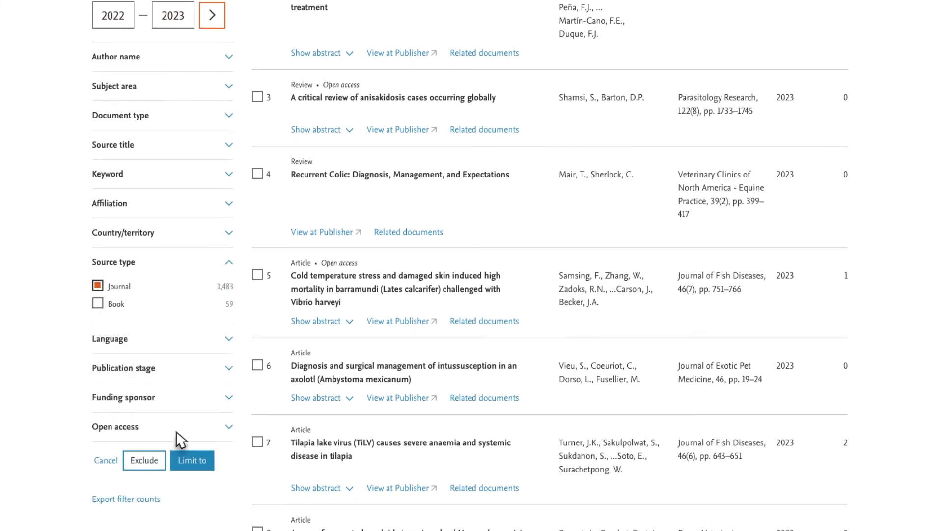
click(192, 461)
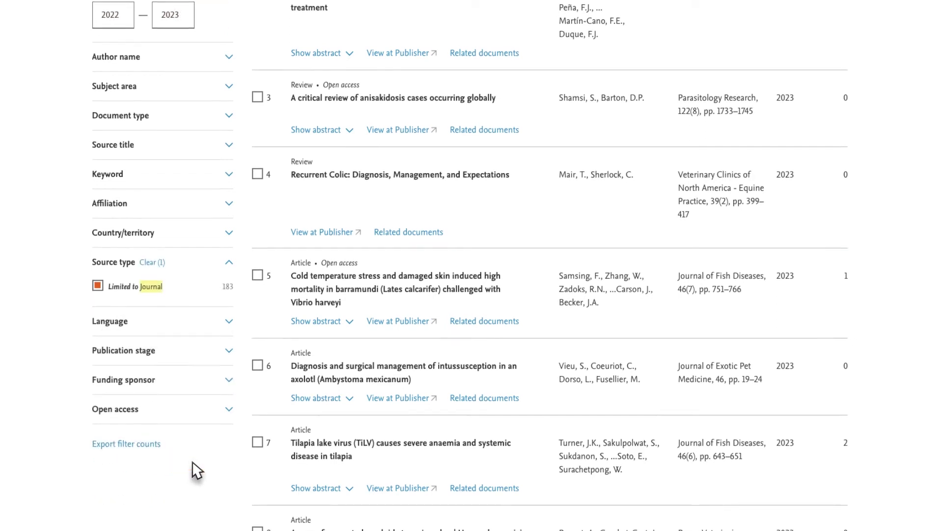
scroll(210, 499, up, 5)
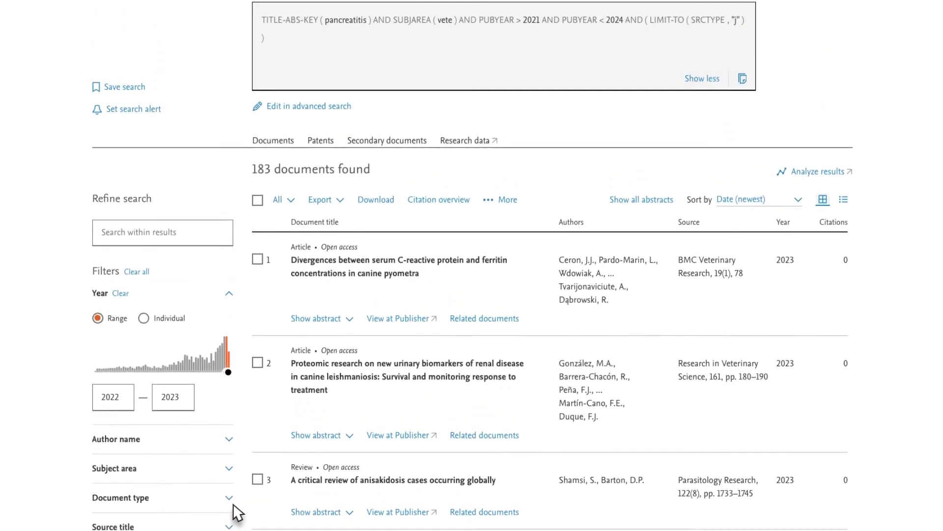
scroll(236, 472, up, 5)
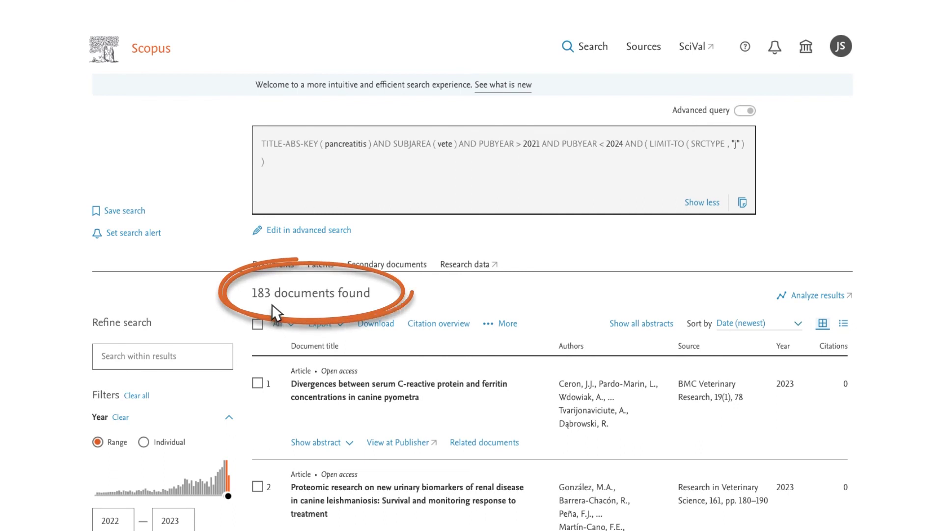
- Load the filtered query into advanced search and show it as an outline, one condition per line
click(308, 233)
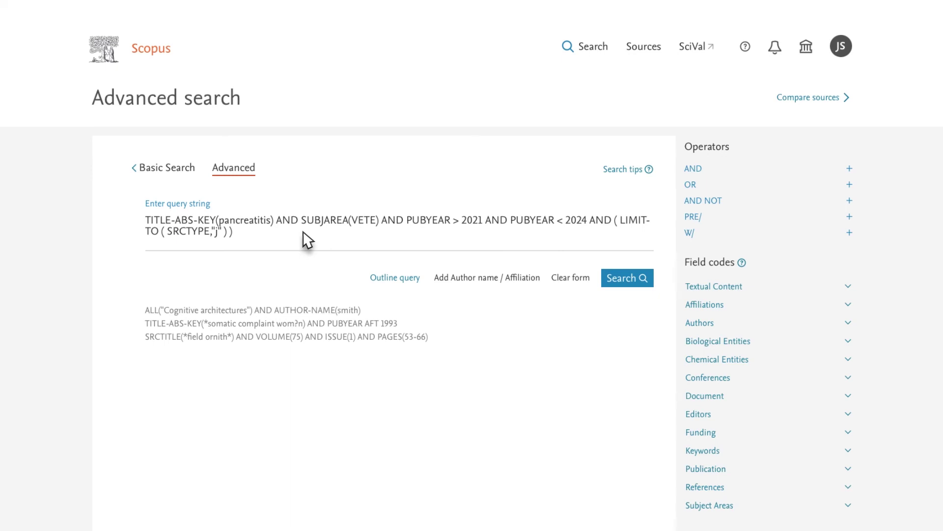
click(395, 278)
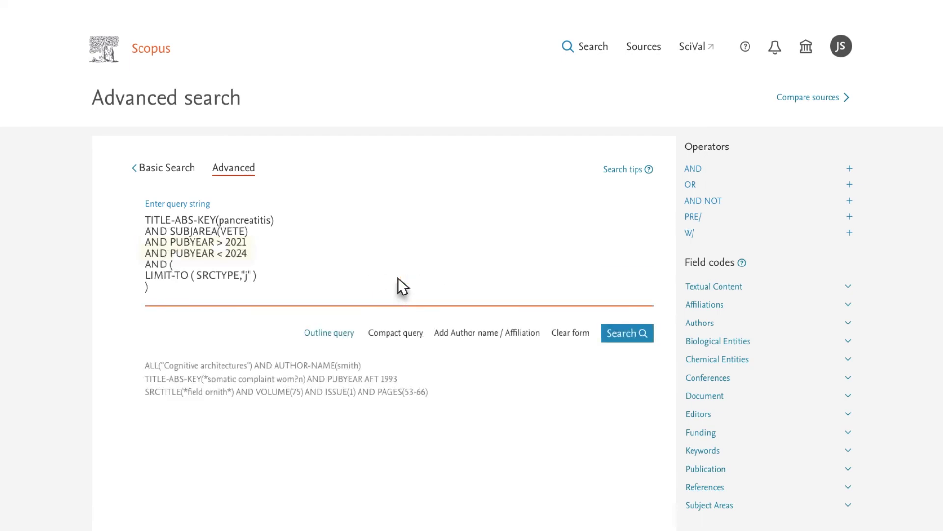